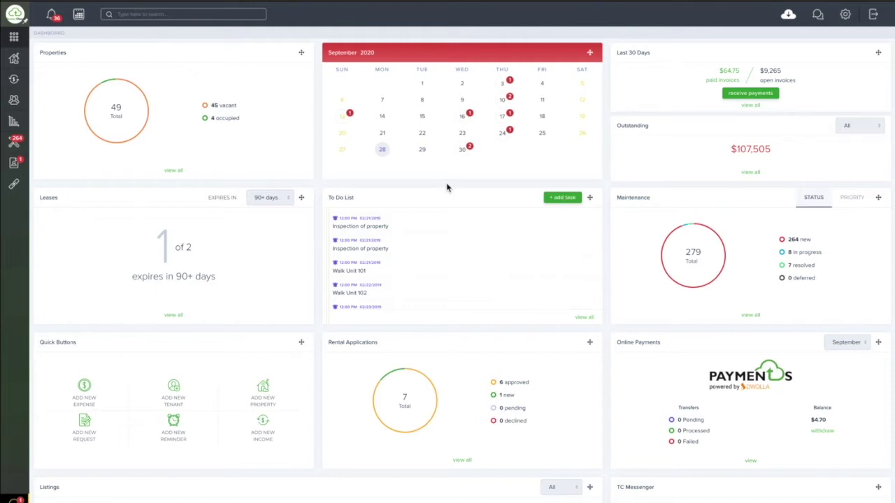
Step: Open the team member's TC Messenger conversation to view its message history
{"action": "left_click", "coordinate": [818, 15]}
{"action": "left_click", "coordinate": [104, 70]}
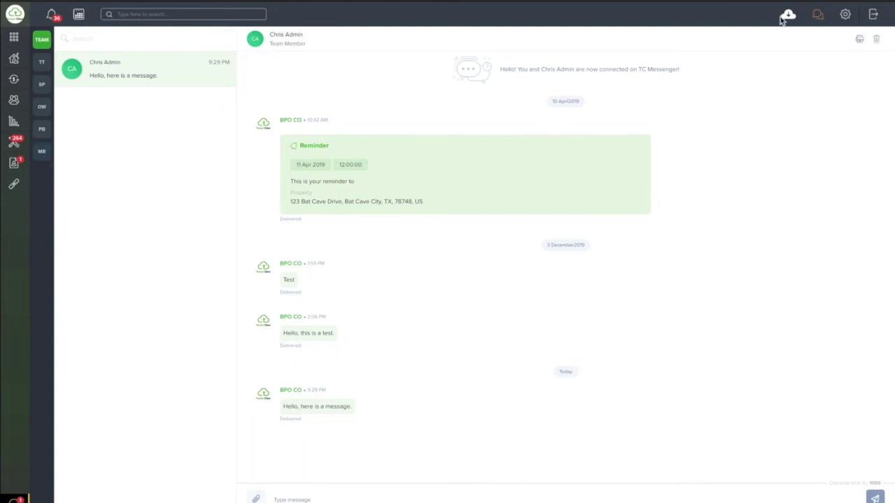
Step: Open the View Profile settings showing the BPO CO profile information
{"action": "left_click", "coordinate": [845, 14]}
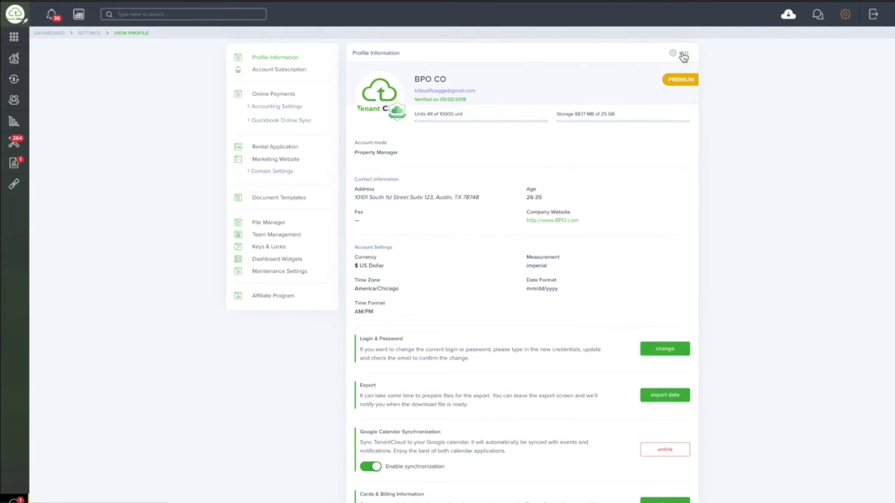
Step: Go back to the team member's TC Messenger chat and its history
{"action": "left_click", "coordinate": [818, 14]}
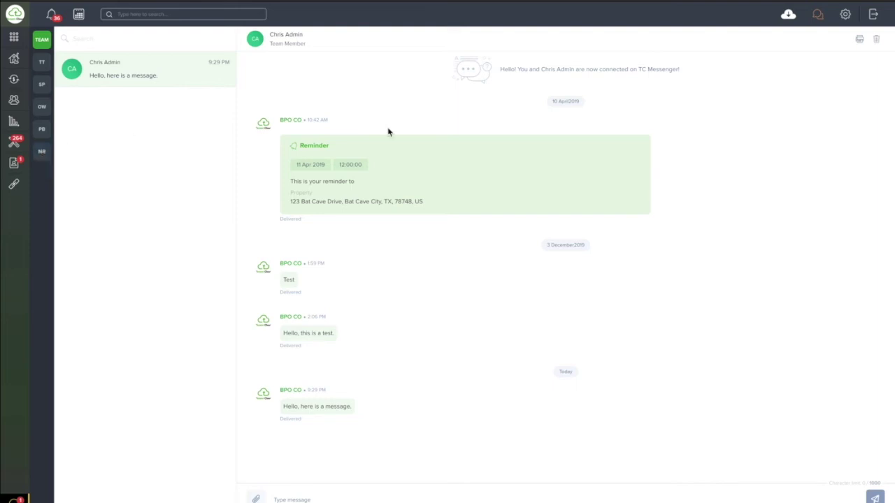
Step: In Maintenance Settings, turn on automatic creation of message channels
{"action": "left_click", "coordinate": [846, 15]}
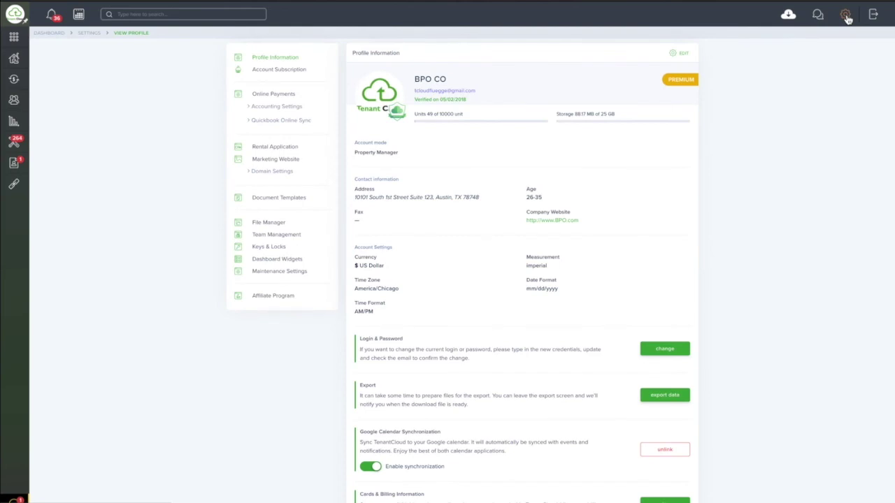
{"action": "left_click", "coordinate": [268, 274]}
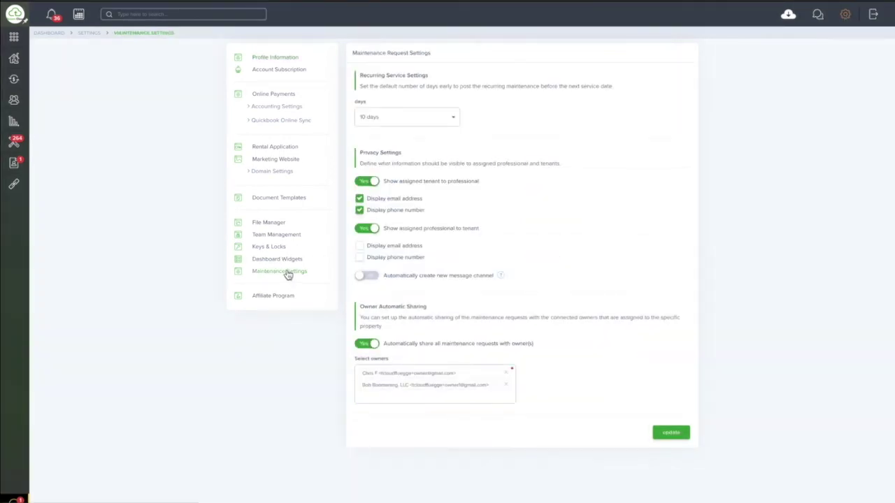
{"action": "left_click", "coordinate": [369, 277]}
Step: Send the team member the message 'Hello, how are you?' in TC Messenger
{"action": "left_click", "coordinate": [819, 15]}
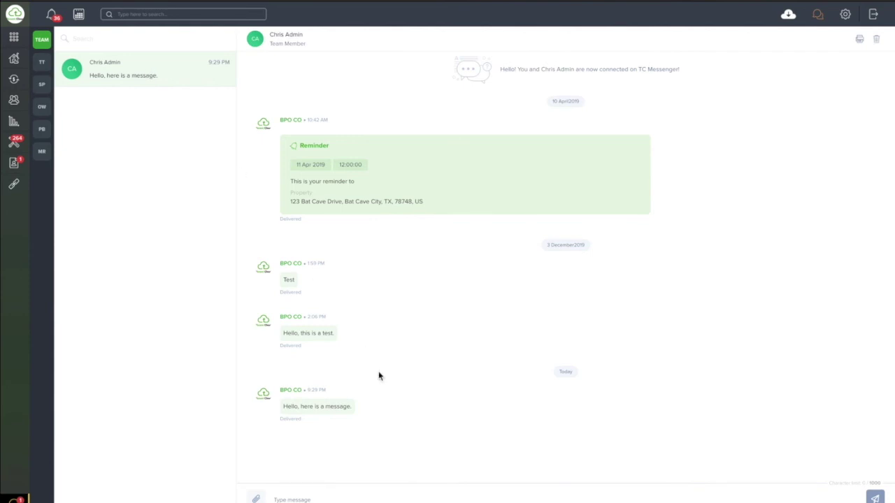
{"action": "left_click", "coordinate": [466, 498]}
{"action": "type", "text": "Hello, how are you?"}
{"action": "left_click", "coordinate": [875, 498]}
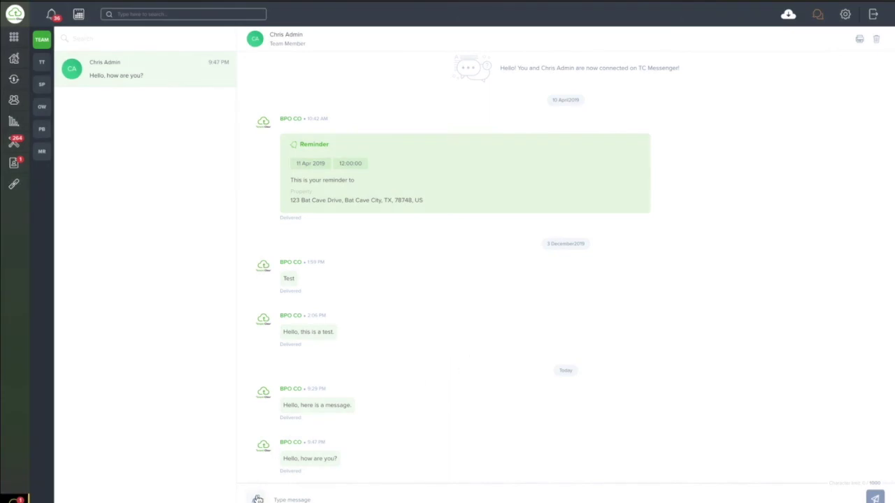